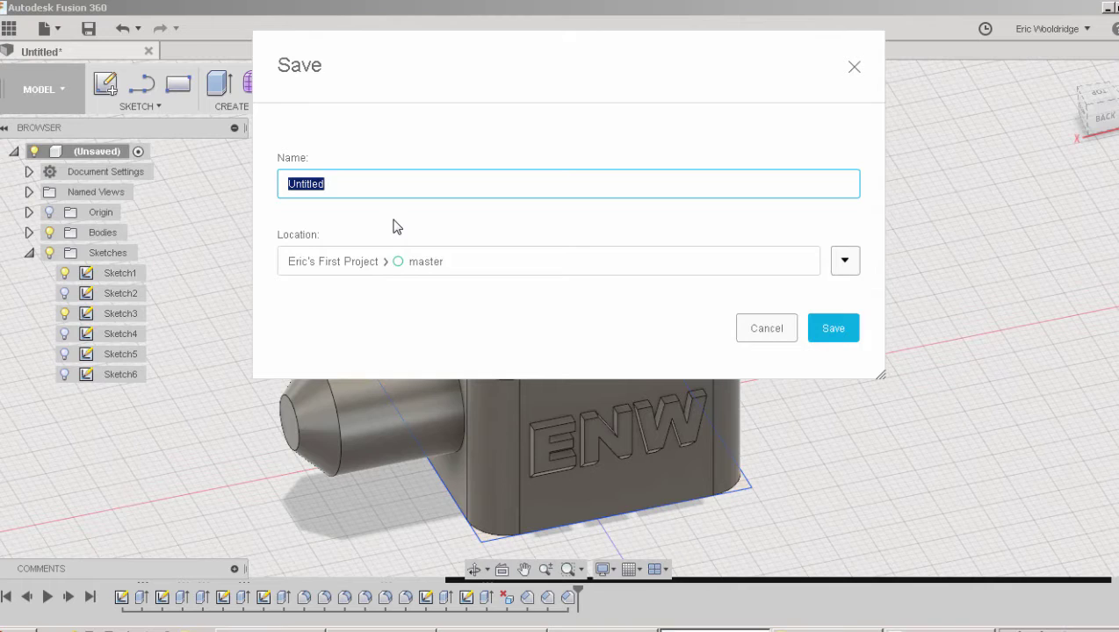
- Save the design under the name "demo part_1" in the default project location
{"action": "type", "text": "demo part_1"}
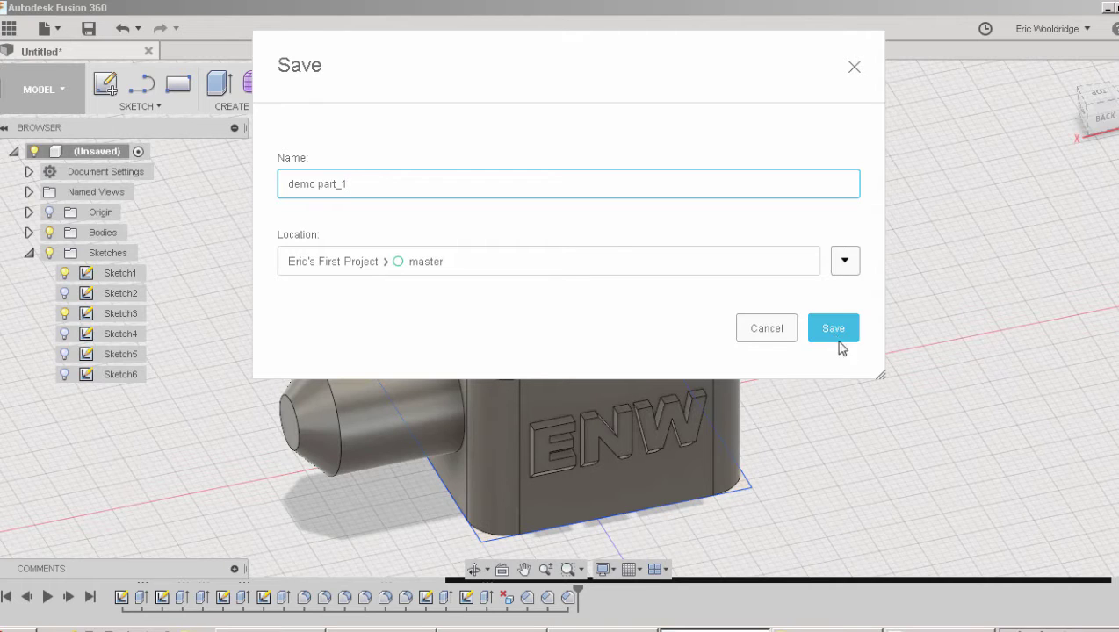
{"action": "mouse_move", "coordinate": [882, 376]}
{"action": "left_mouse_down"}
{"action": "mouse_move", "coordinate": [929, 380]}
{"action": "mouse_move", "coordinate": [887, 376]}
{"action": "left_mouse_up"}
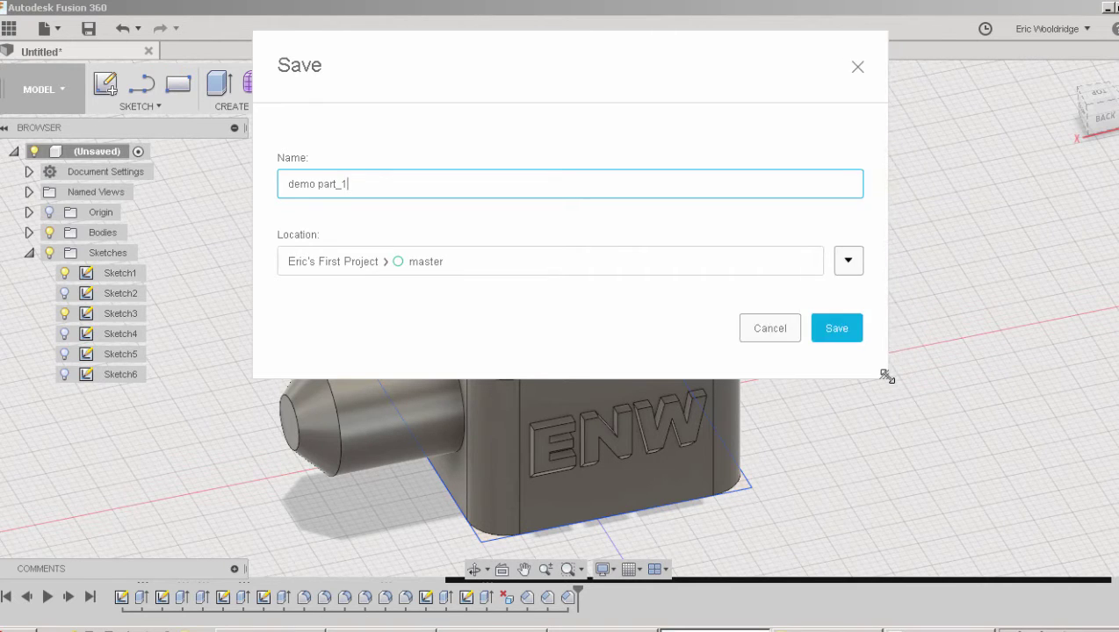
{"action": "left_click", "coordinate": [836, 327]}
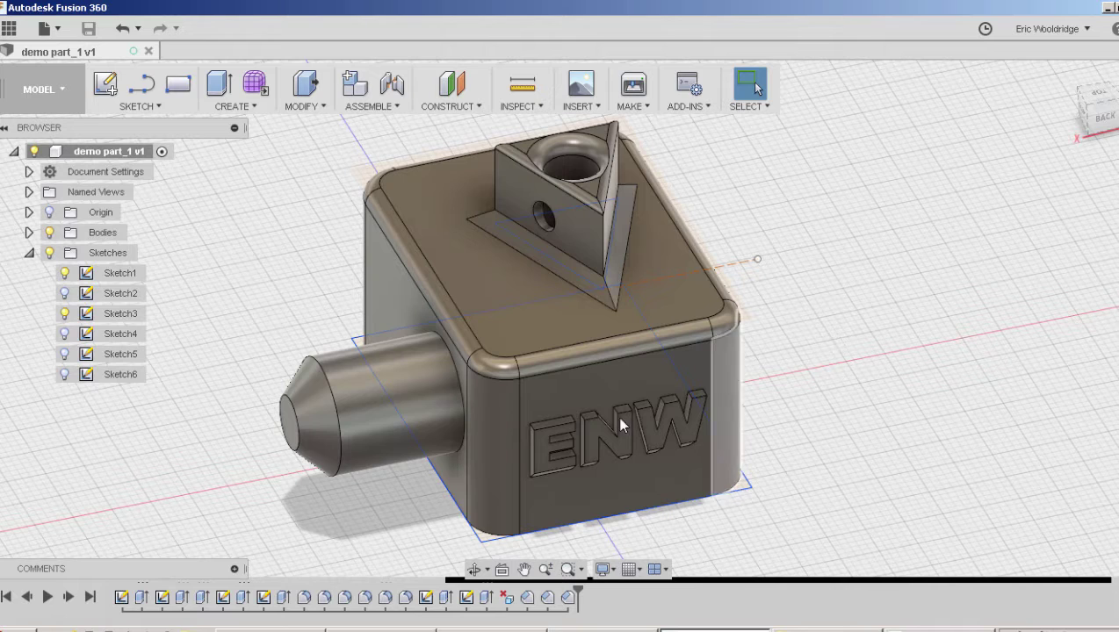
- Roll the design history back before the lettering and side-hole features and return it to the end to review the build order
{"action": "mouse_move", "coordinate": [578, 593]}
{"action": "left_mouse_down"}
{"action": "mouse_move", "coordinate": [163, 592]}
{"action": "mouse_move", "coordinate": [475, 597]}
{"action": "left_mouse_up"}
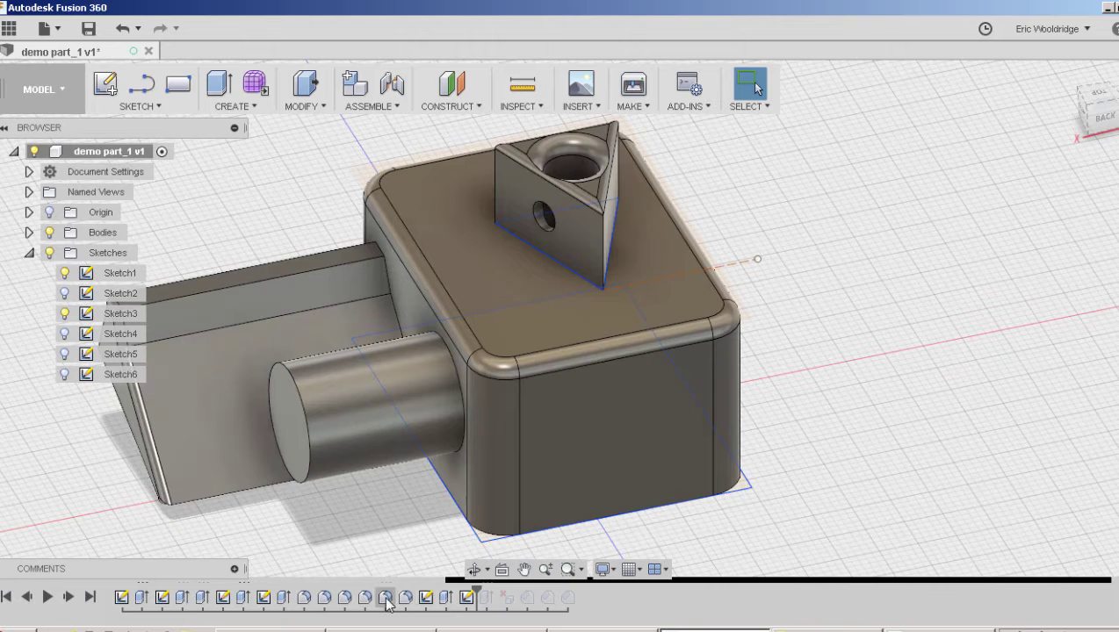
{"action": "left_click_drag", "start_coordinate": [475, 597], "coordinate": [577, 598]}
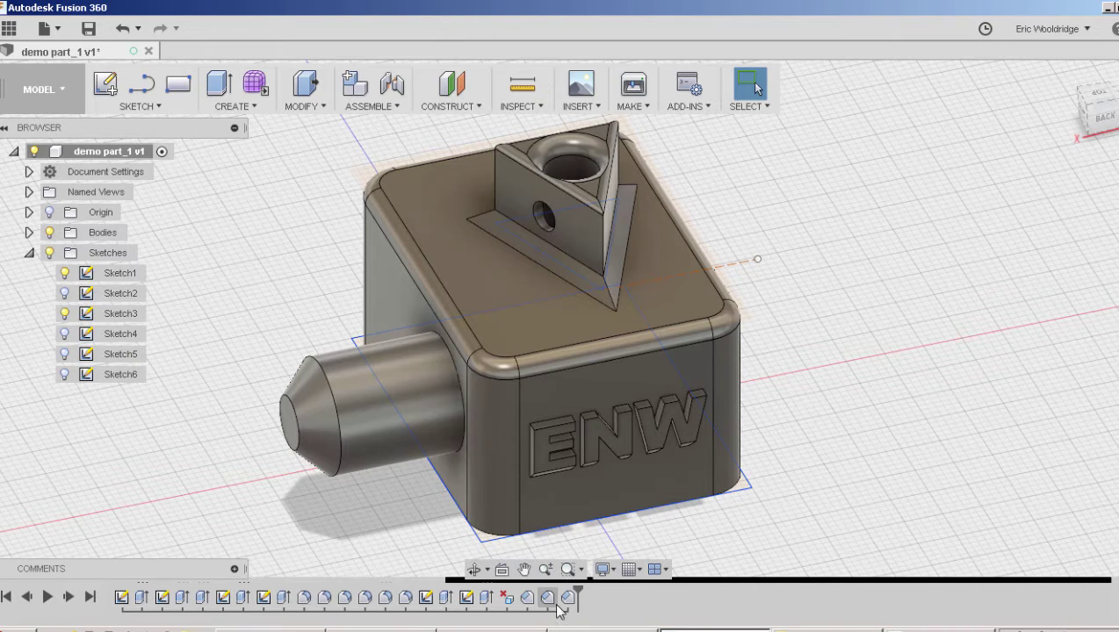
{"action": "mouse_move", "coordinate": [577, 597]}
{"action": "left_mouse_down"}
{"action": "mouse_move", "coordinate": [251, 598]}
{"action": "mouse_move", "coordinate": [436, 590]}
{"action": "left_mouse_up"}
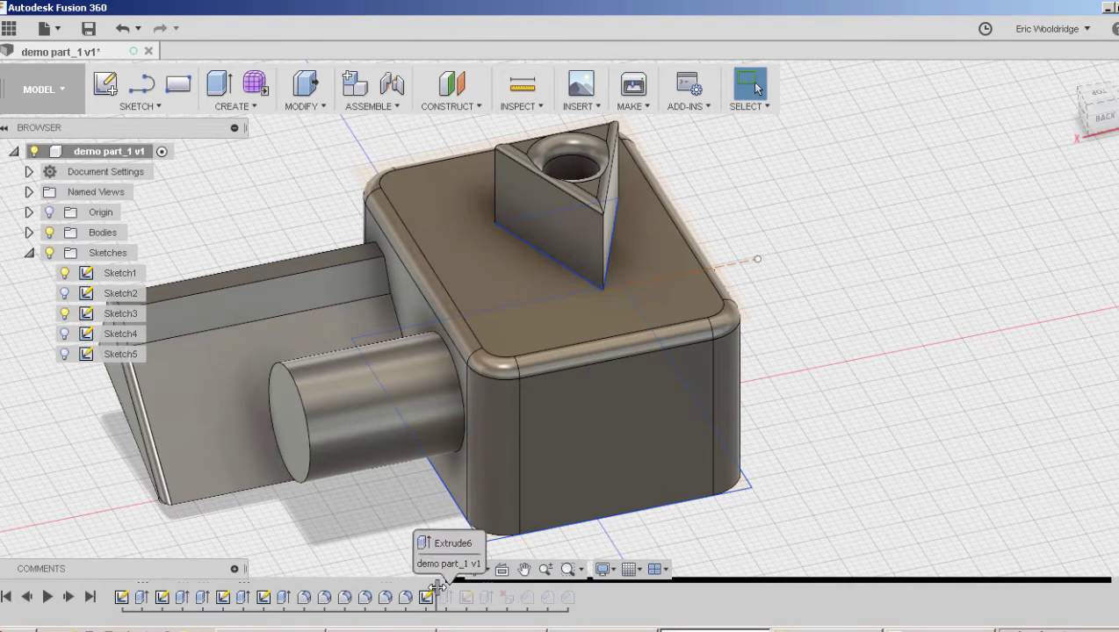
{"action": "left_click_drag", "start_coordinate": [436, 590], "coordinate": [688, 594]}
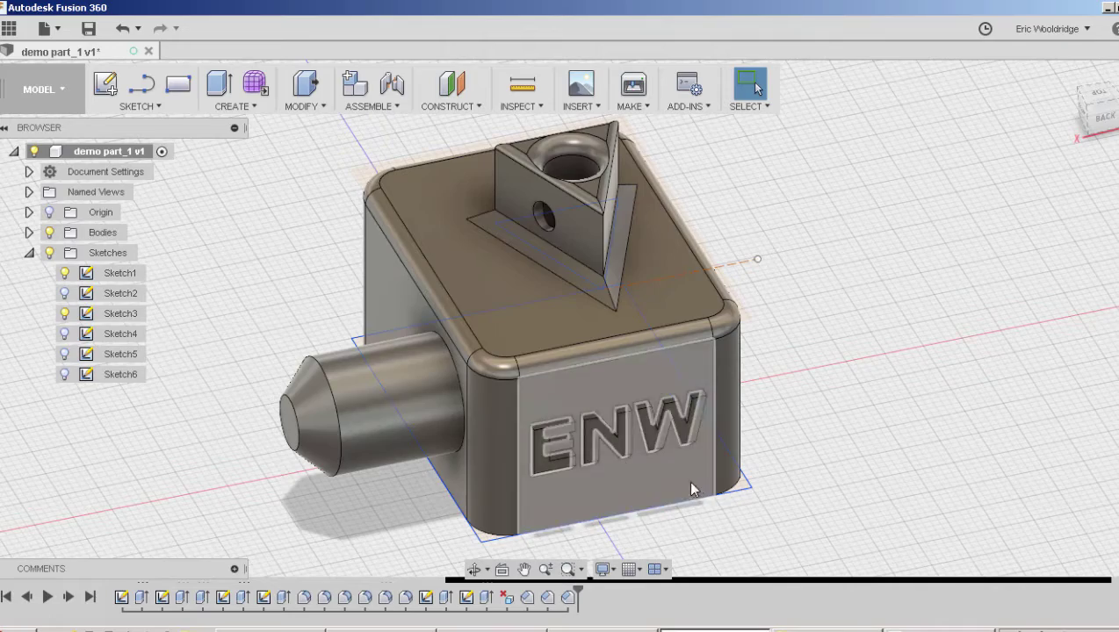
- Measure the distance between the block's top sketch profile and its base sketch profile
{"action": "middle_click_drag", "start_coordinate": [753, 448], "coordinate": [716, 448], "text": "shift"}
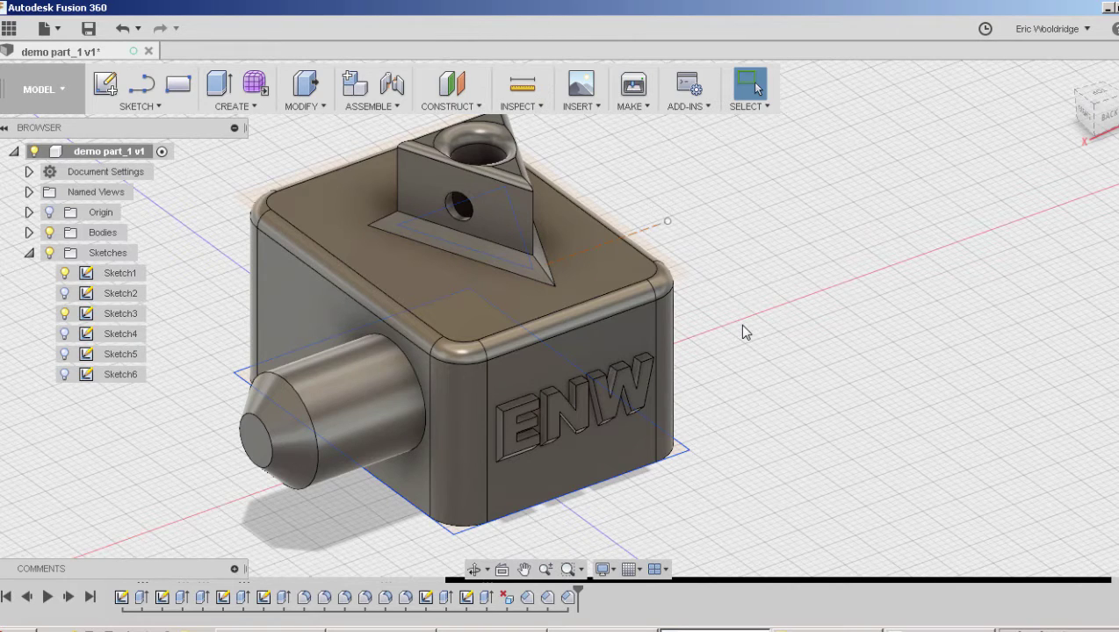
{"action": "left_click", "coordinate": [532, 106]}
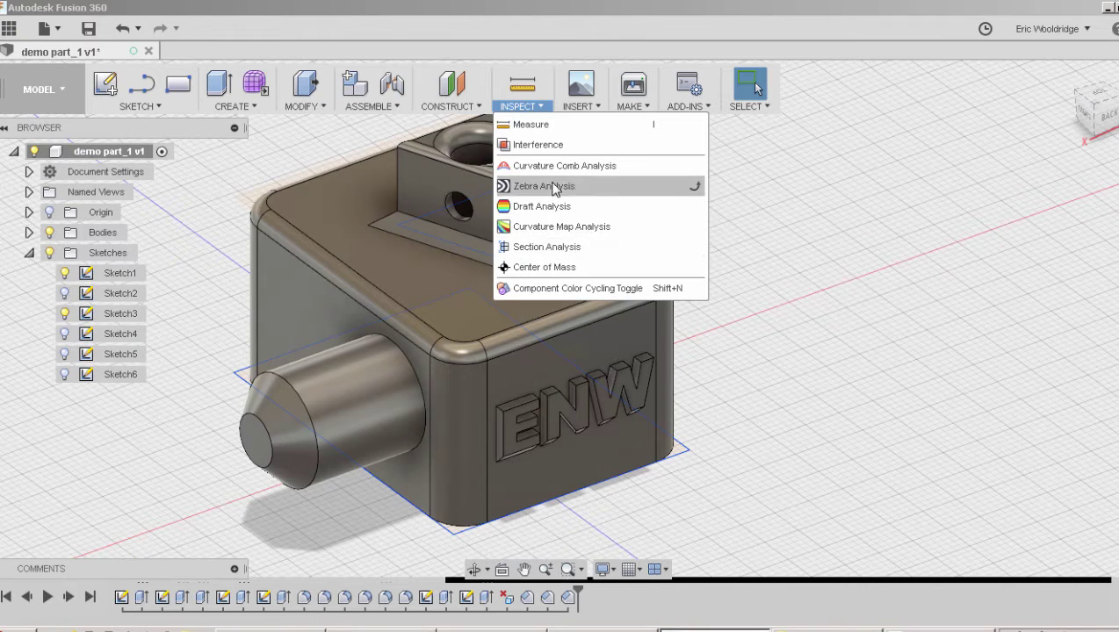
{"action": "left_click", "coordinate": [543, 124]}
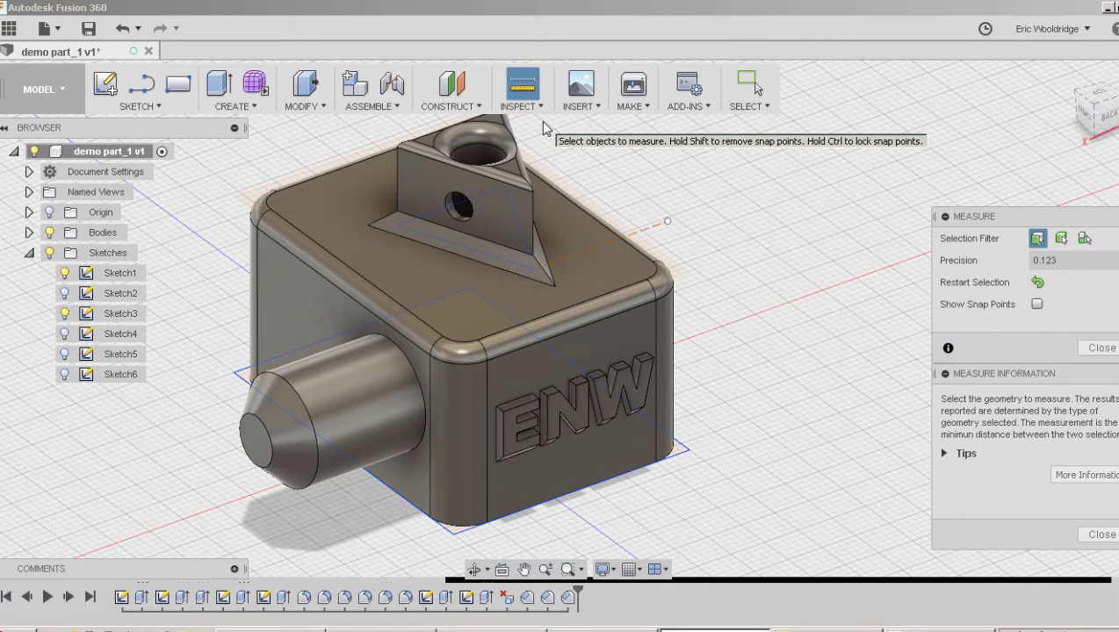
{"action": "middle_click_drag", "start_coordinate": [729, 272], "coordinate": [662, 268]}
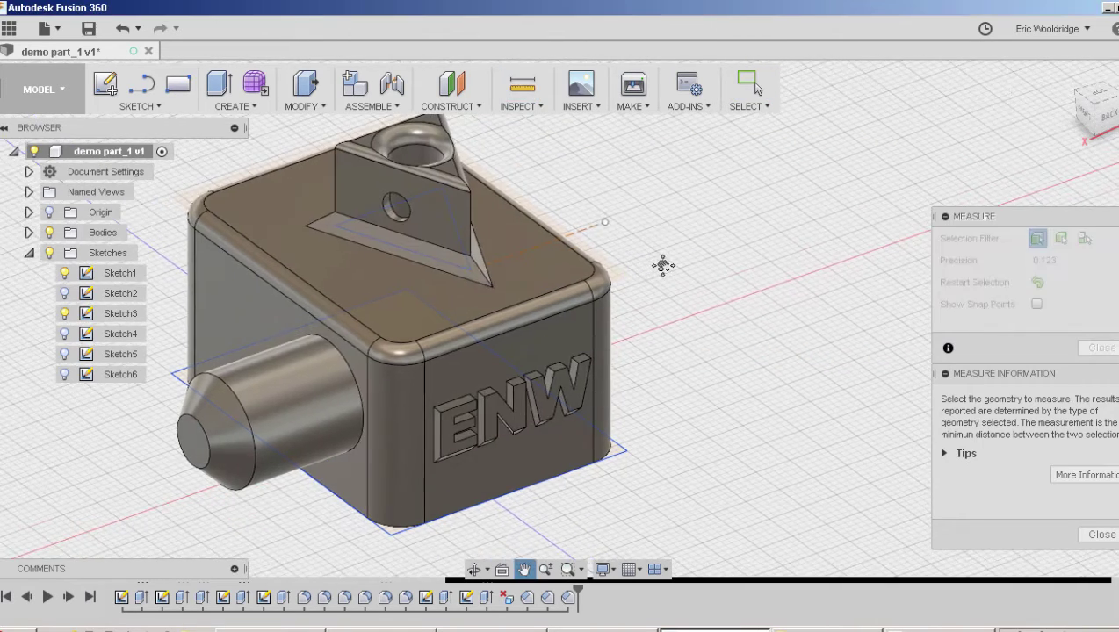
{"action": "left_click", "coordinate": [465, 311]}
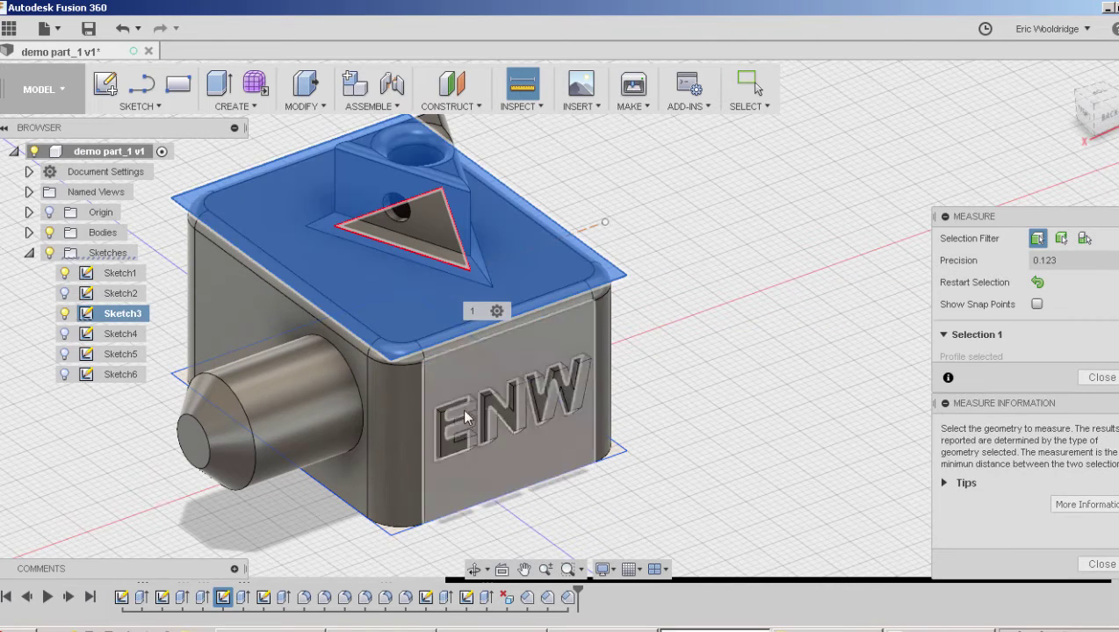
{"action": "left_click", "coordinate": [461, 518]}
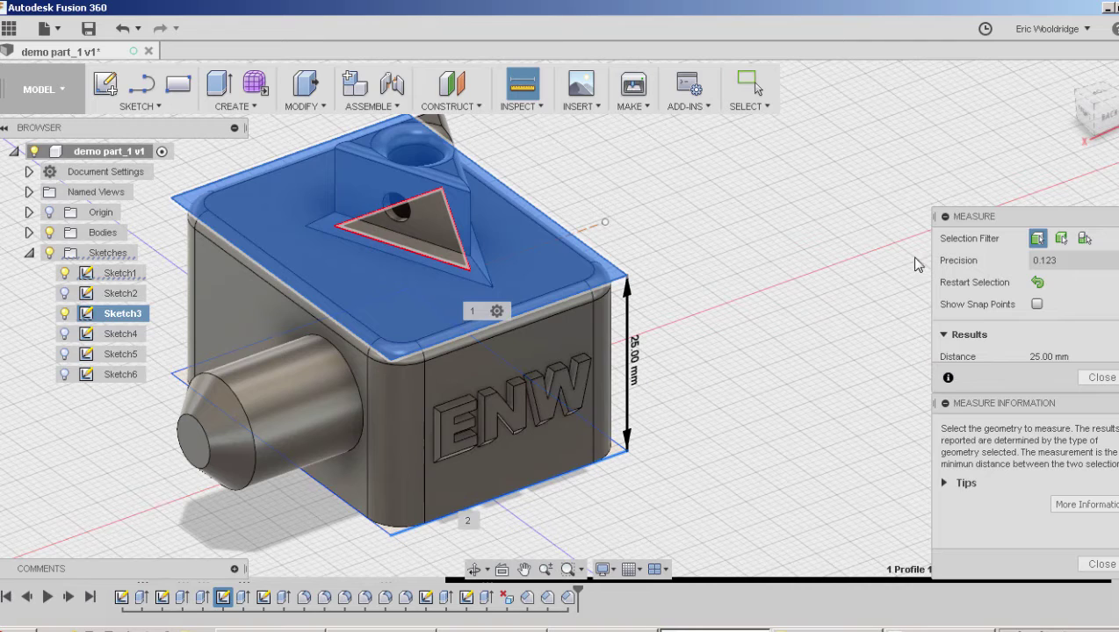
- Measure the top sketch profile against the cylinder's base edge and the adjoining side face of the block, and clear the selection
{"action": "left_click", "coordinate": [198, 446]}
{"action": "left_click", "coordinate": [367, 411]}
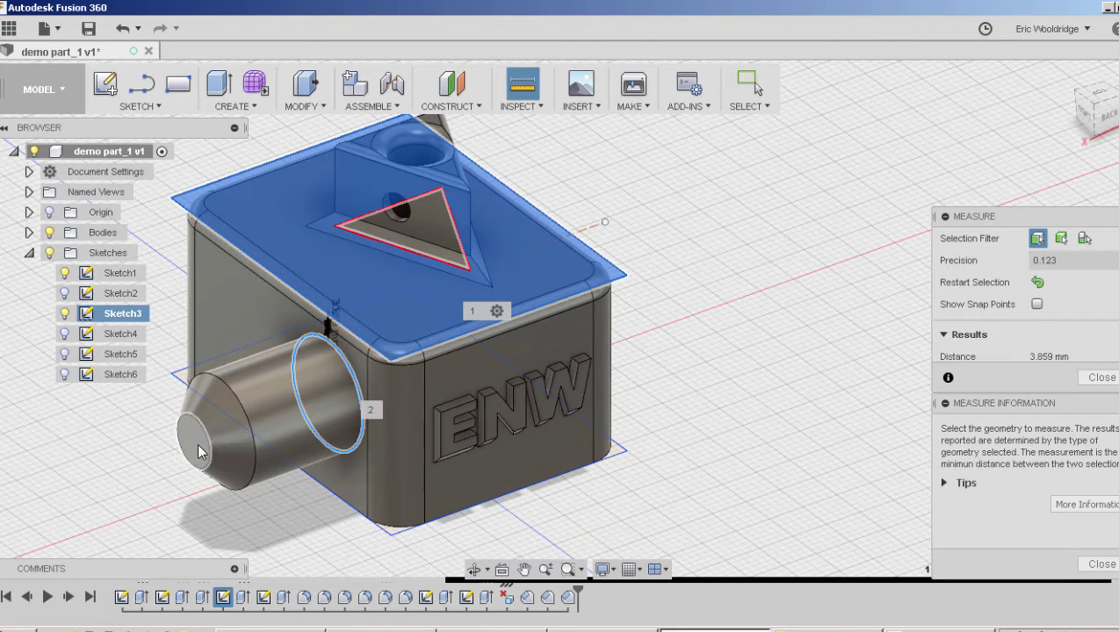
{"action": "left_click", "coordinate": [198, 450]}
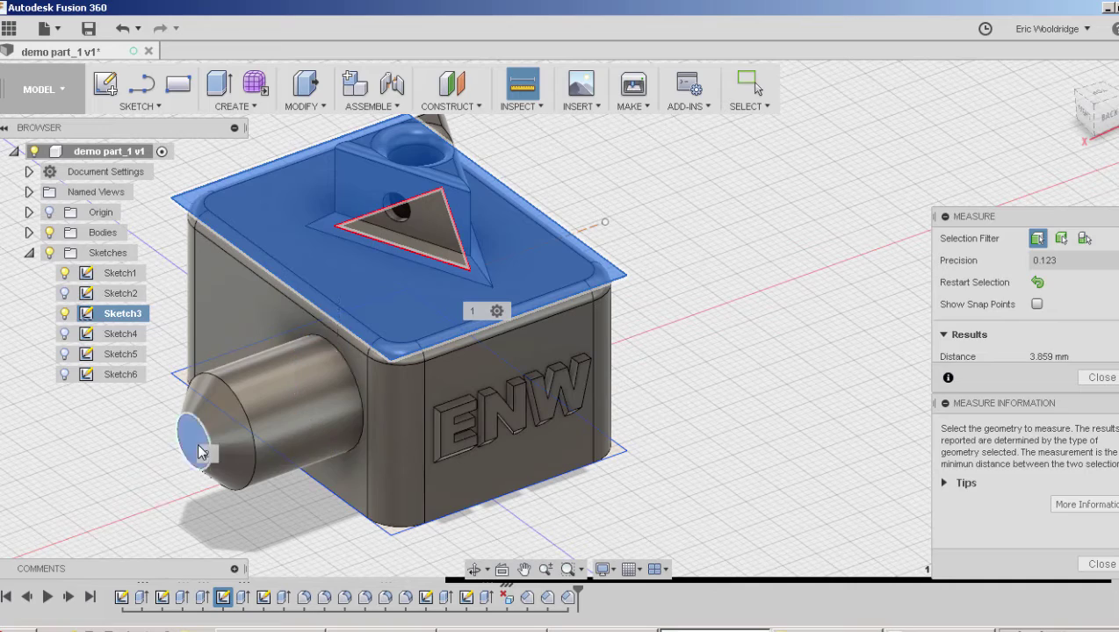
{"action": "left_click", "coordinate": [350, 475]}
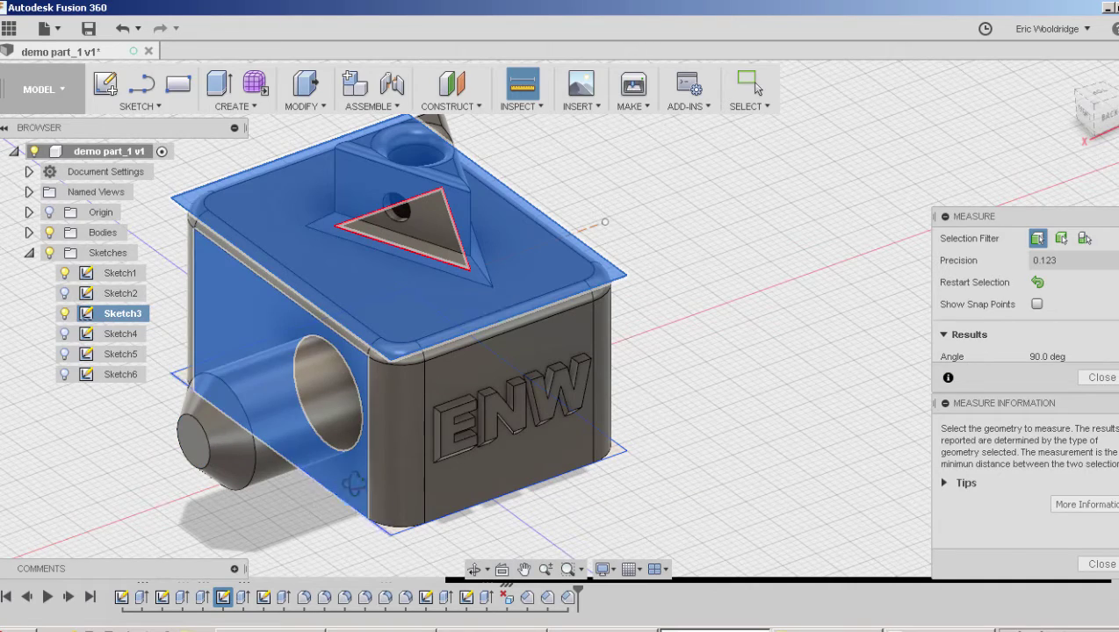
{"action": "middle_click_drag", "start_coordinate": [354, 482], "coordinate": [492, 479], "text": "shift"}
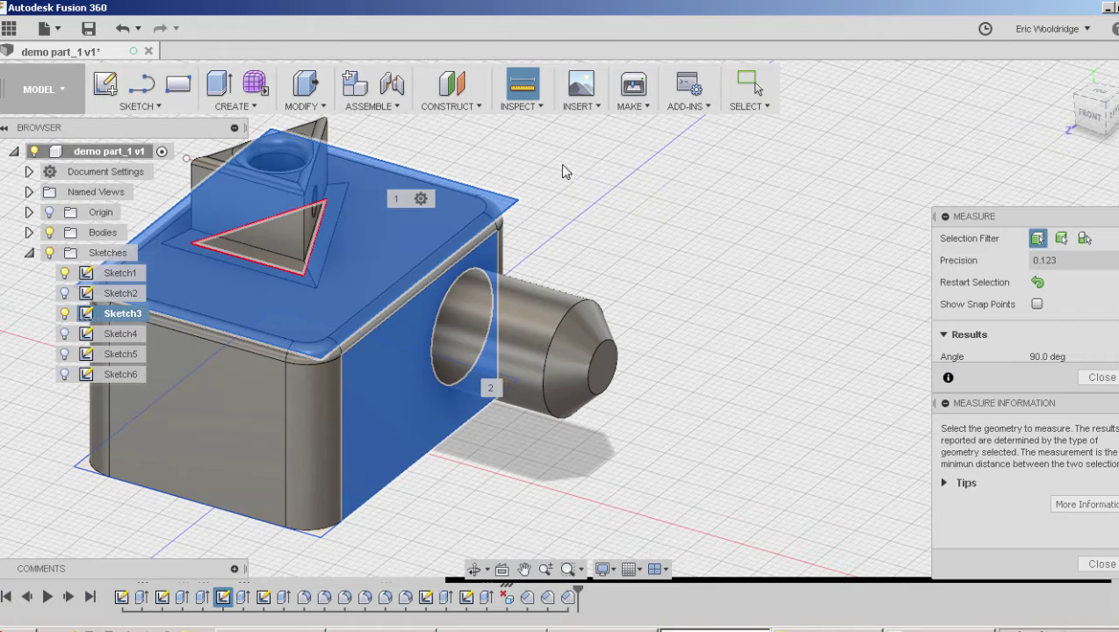
{"action": "left_click", "coordinate": [531, 187]}
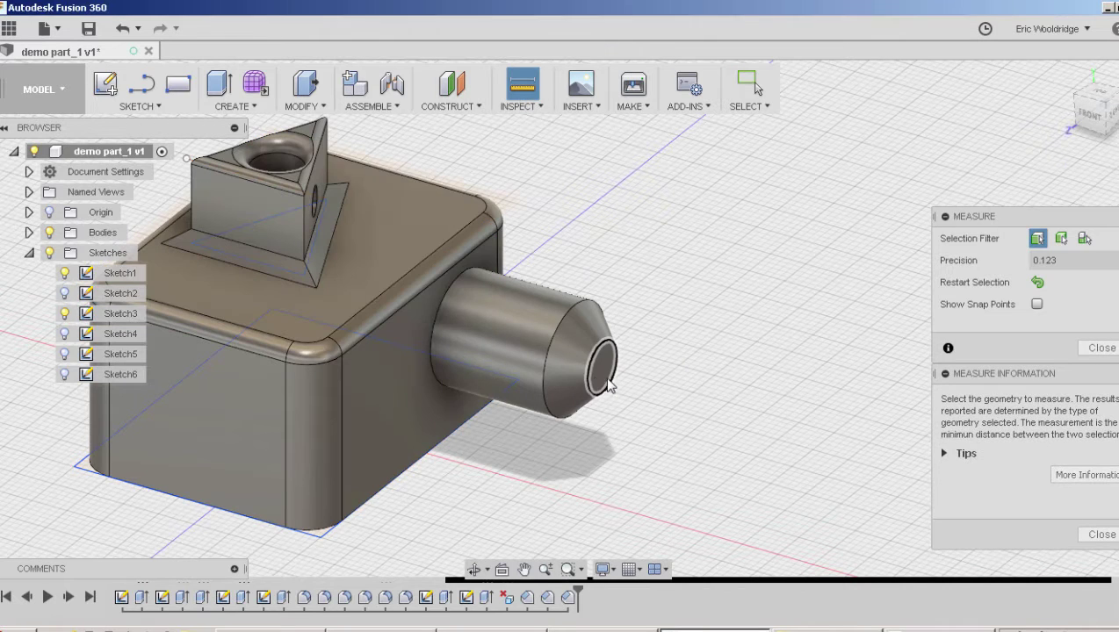
- Measure the distance from the circular edge at the cylinder's tip to the block's side face, and inspect it from several angles
{"action": "left_click", "coordinate": [608, 383]}
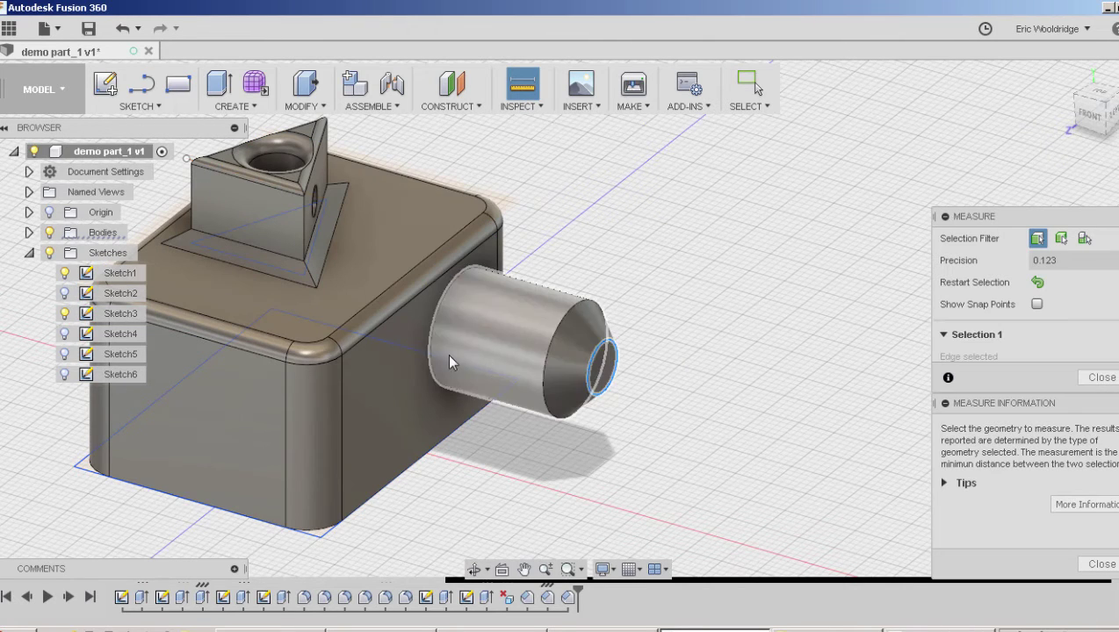
{"action": "left_click", "coordinate": [602, 371]}
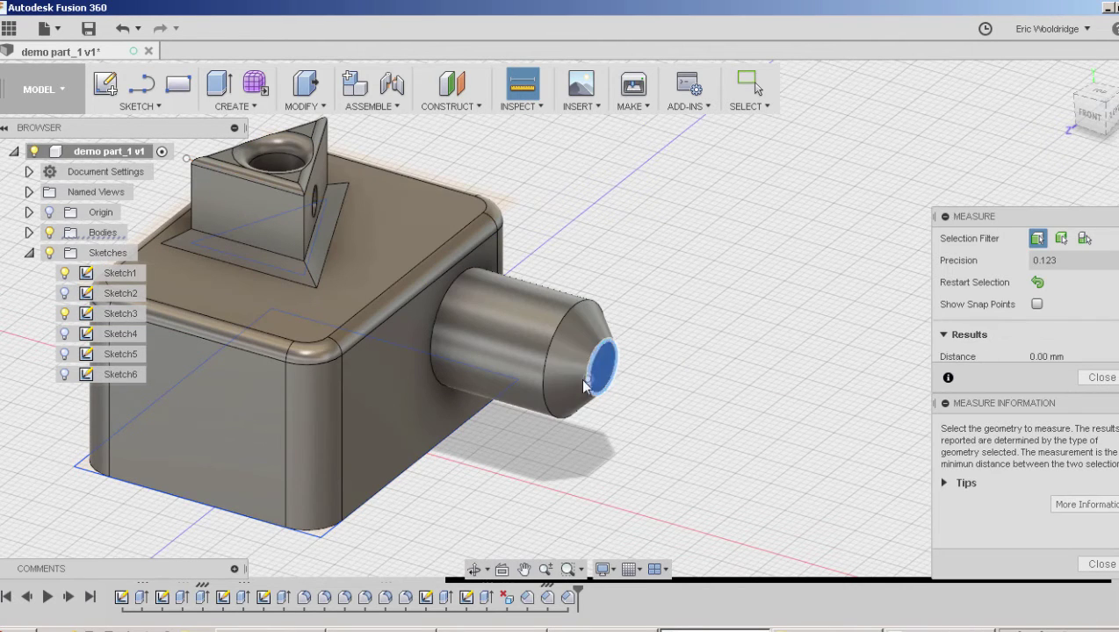
{"action": "left_click", "coordinate": [393, 332]}
{"action": "middle_click_drag", "start_coordinate": [742, 385], "coordinate": [707, 317], "text": "shift"}
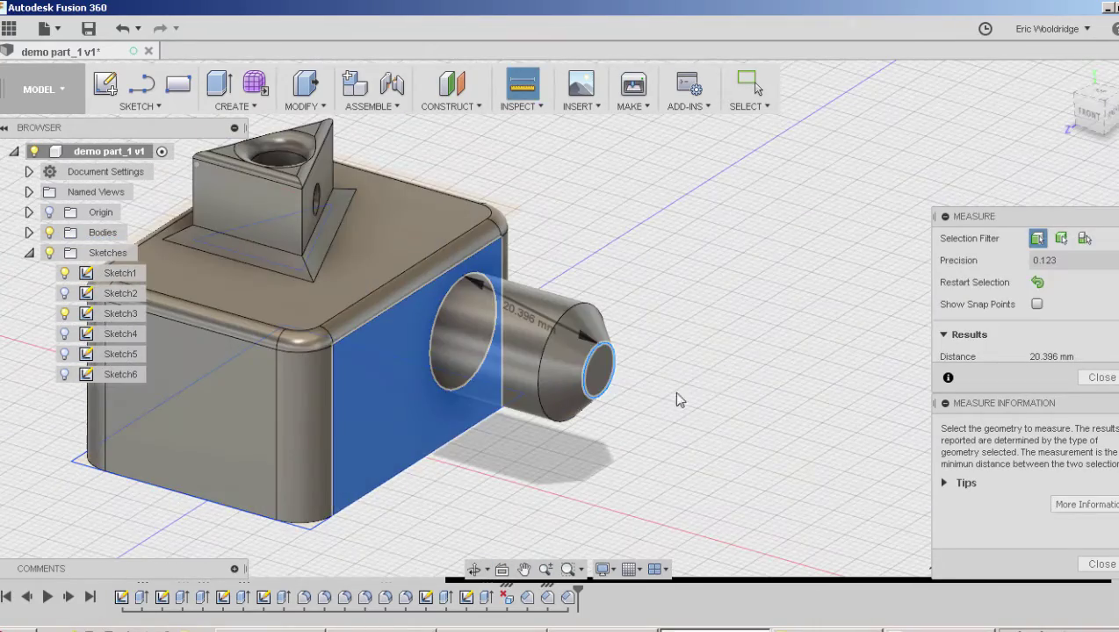
{"action": "middle_click_drag", "start_coordinate": [677, 393], "coordinate": [532, 308], "text": "shift"}
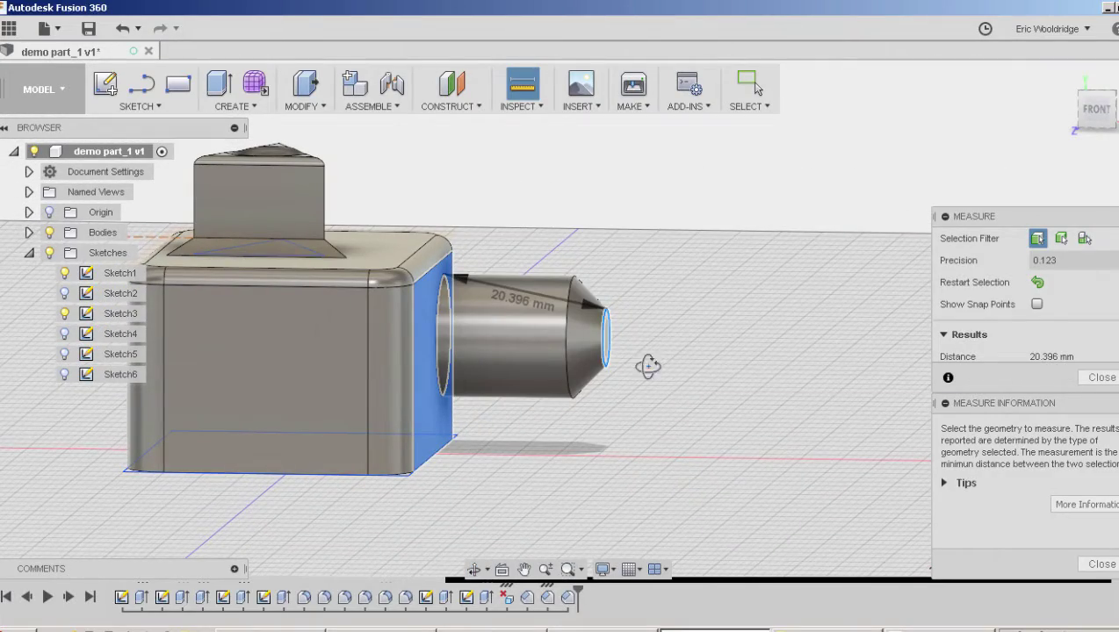
{"action": "middle_click_drag", "start_coordinate": [647, 366], "coordinate": [471, 343], "text": "shift"}
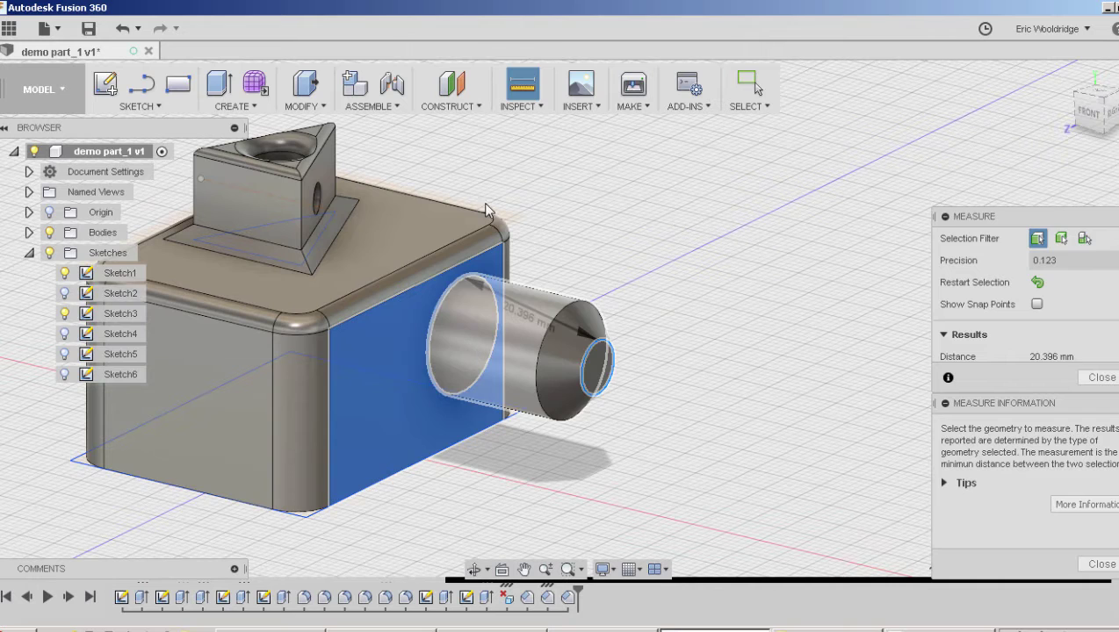
- Measure the distance from the cylinder's flat end face to its circular base edge on the block
{"action": "left_click", "coordinate": [603, 376]}
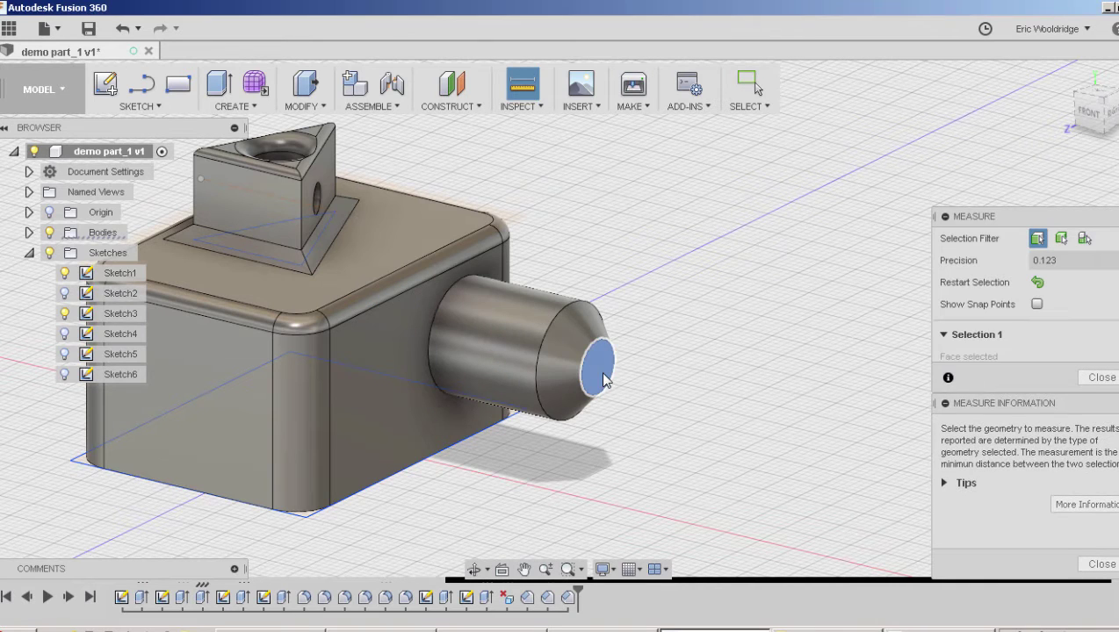
{"action": "left_click", "coordinate": [430, 351]}
{"action": "middle_click_drag", "start_coordinate": [682, 412], "coordinate": [633, 387], "text": "shift"}
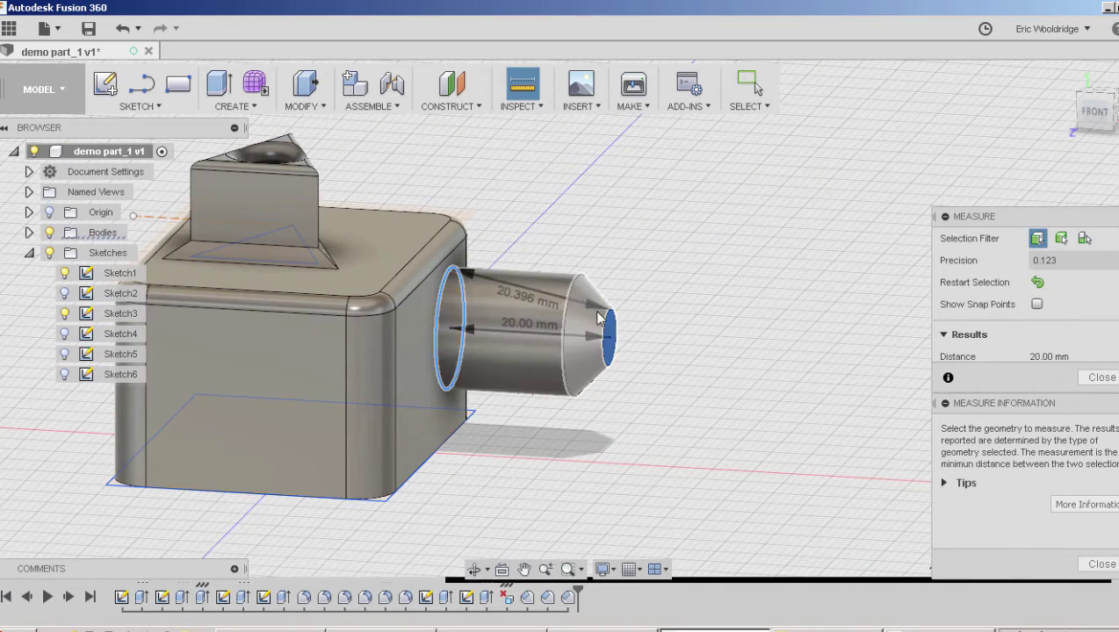
{"action": "middle_click_drag", "start_coordinate": [542, 317], "coordinate": [483, 303], "text": "shift"}
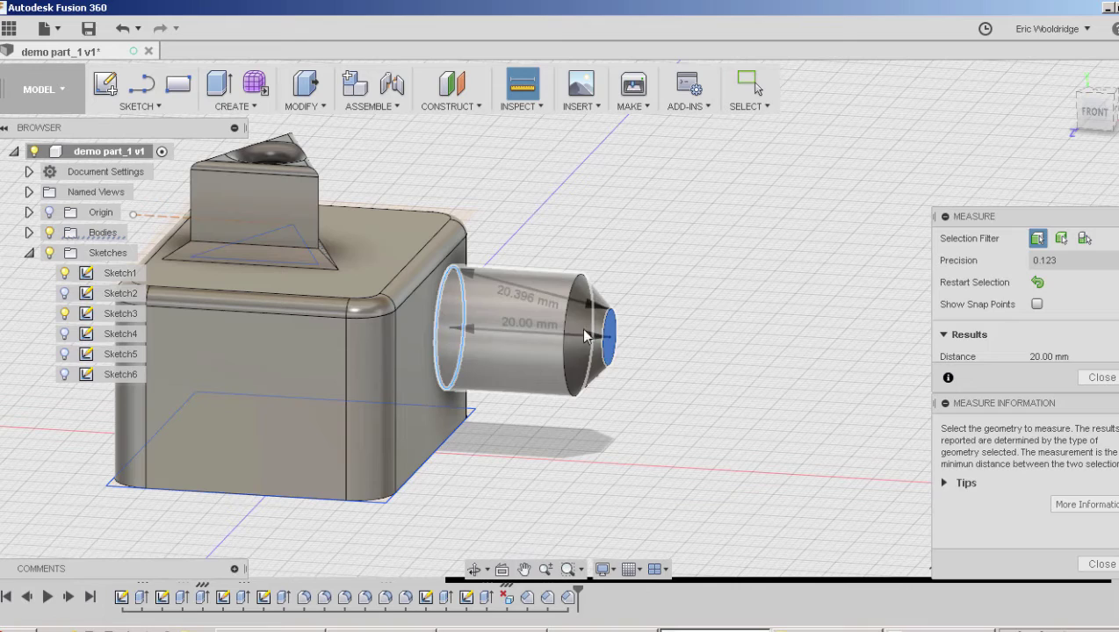
{"action": "middle_click_drag", "start_coordinate": [695, 358], "coordinate": [524, 141], "text": "shift"}
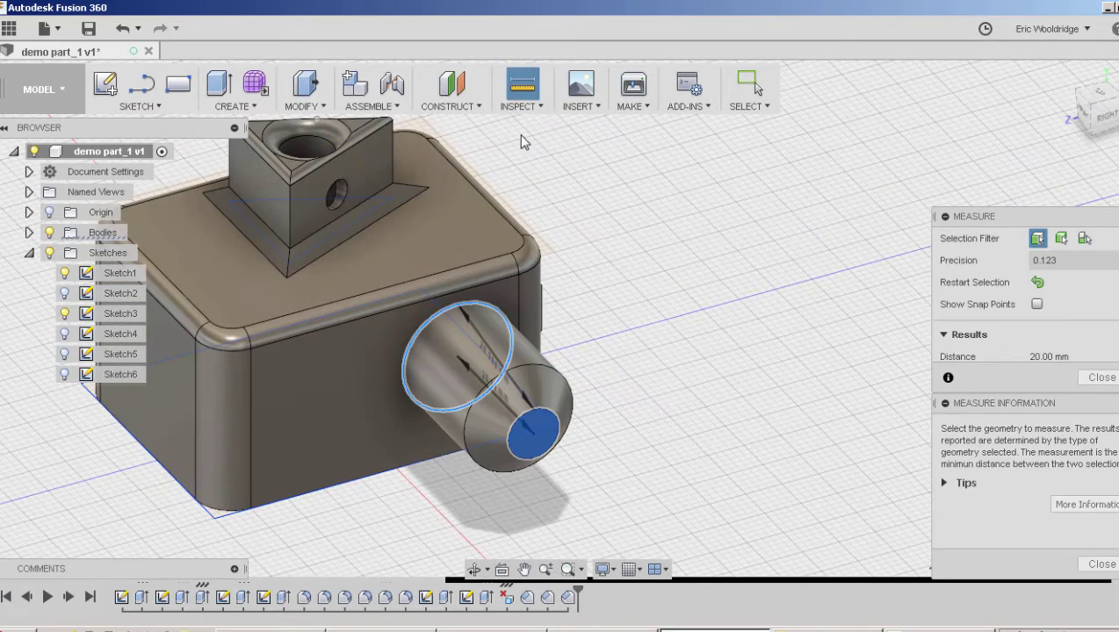
- Restart the measurement and measure the distance between the block's lettered face and the opposite end face
{"action": "left_click", "coordinate": [522, 86]}
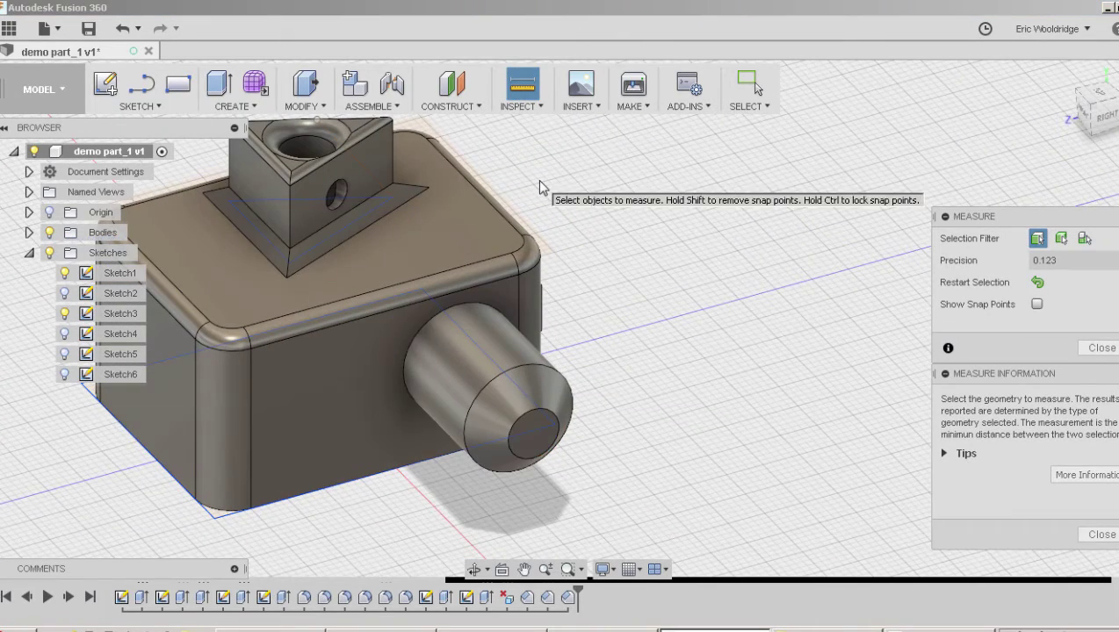
{"action": "middle_click_drag", "start_coordinate": [331, 389], "coordinate": [274, 402], "text": "shift"}
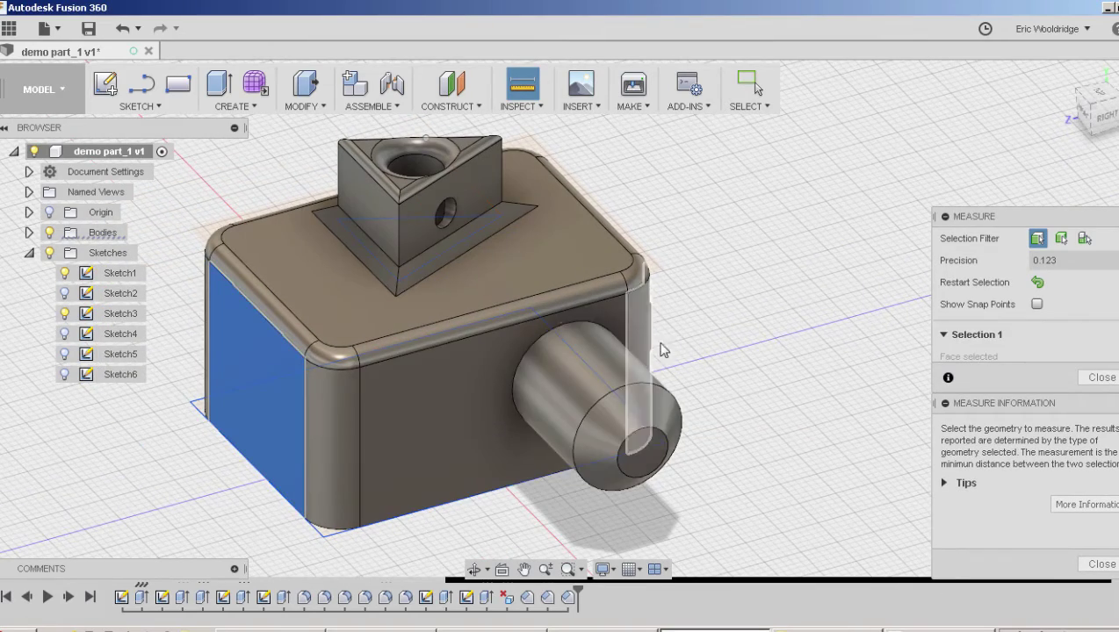
{"action": "middle_click_drag", "start_coordinate": [657, 345], "coordinate": [612, 406], "text": "shift"}
{"action": "left_click", "coordinate": [612, 406]}
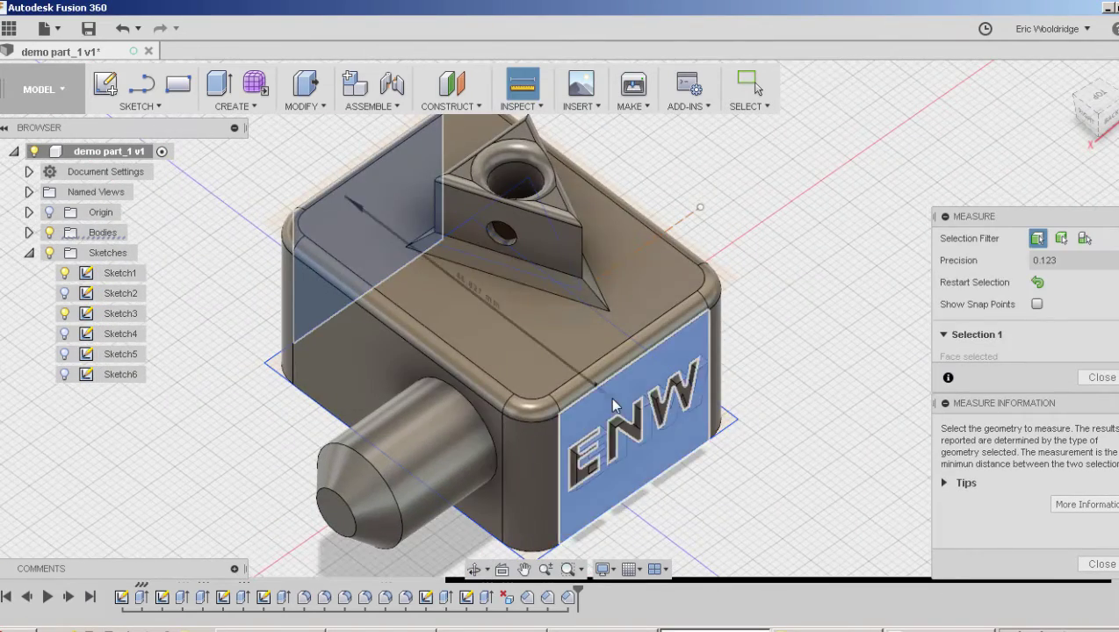
{"action": "left_click", "coordinate": [444, 354]}
{"action": "middle_click_drag", "start_coordinate": [444, 355], "coordinate": [512, 329], "text": "shift"}
{"action": "scroll", "coordinate": [452, 303], "scroll_direction": "up", "scroll_amount": 5}
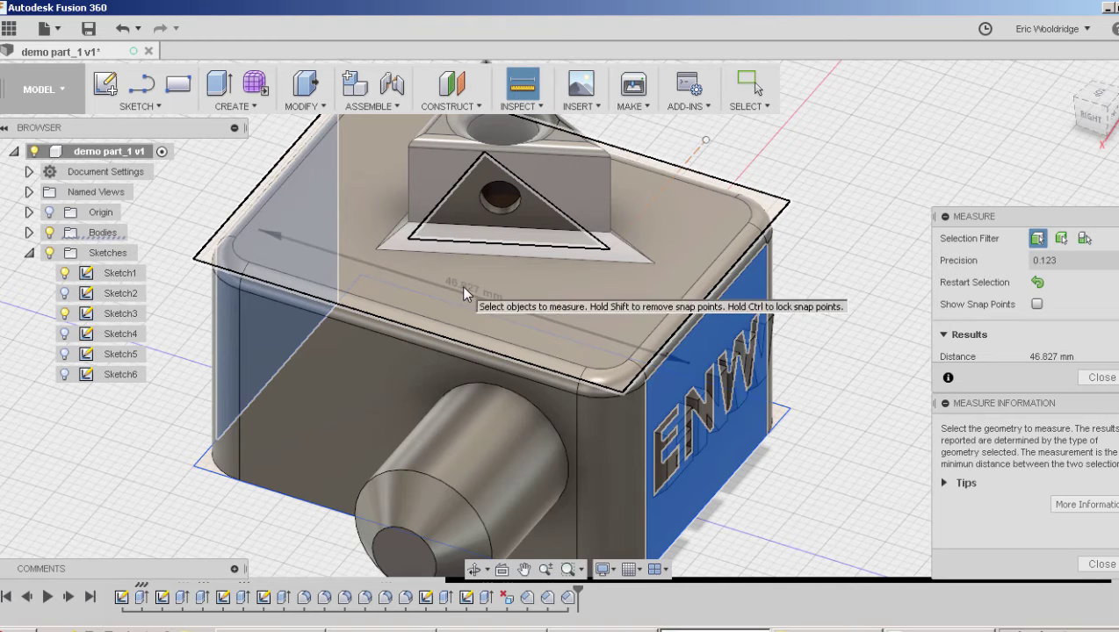
{"action": "scroll", "coordinate": [559, 321], "scroll_direction": "down", "scroll_amount": 4}
{"action": "scroll", "coordinate": [553, 320], "scroll_direction": "up", "scroll_amount": 2}
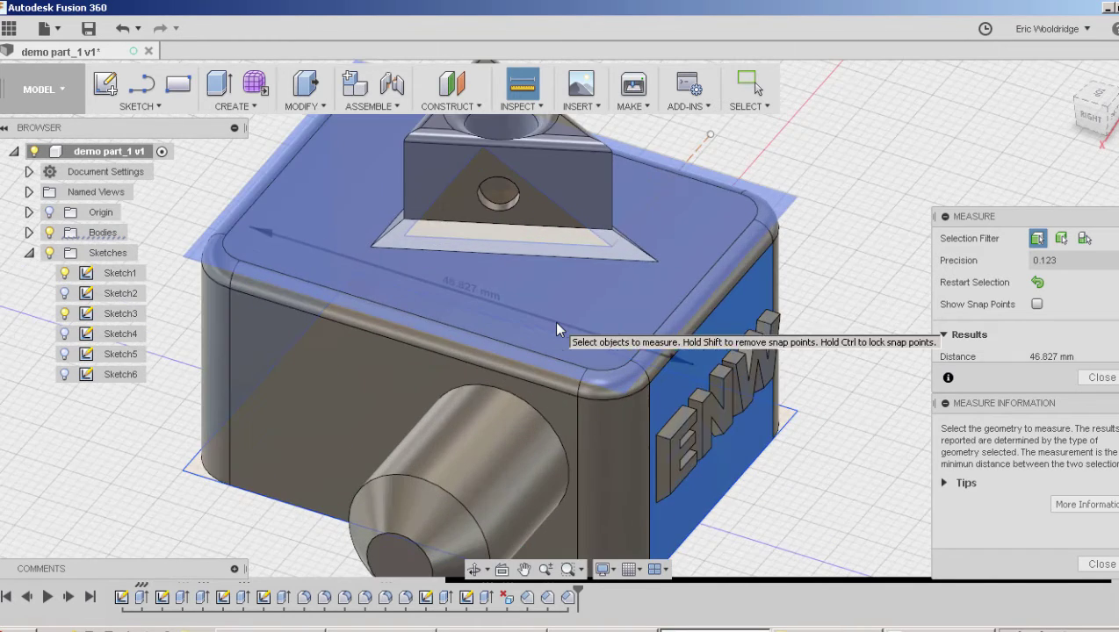
{"action": "scroll", "coordinate": [553, 321], "scroll_direction": "down", "scroll_amount": 3}
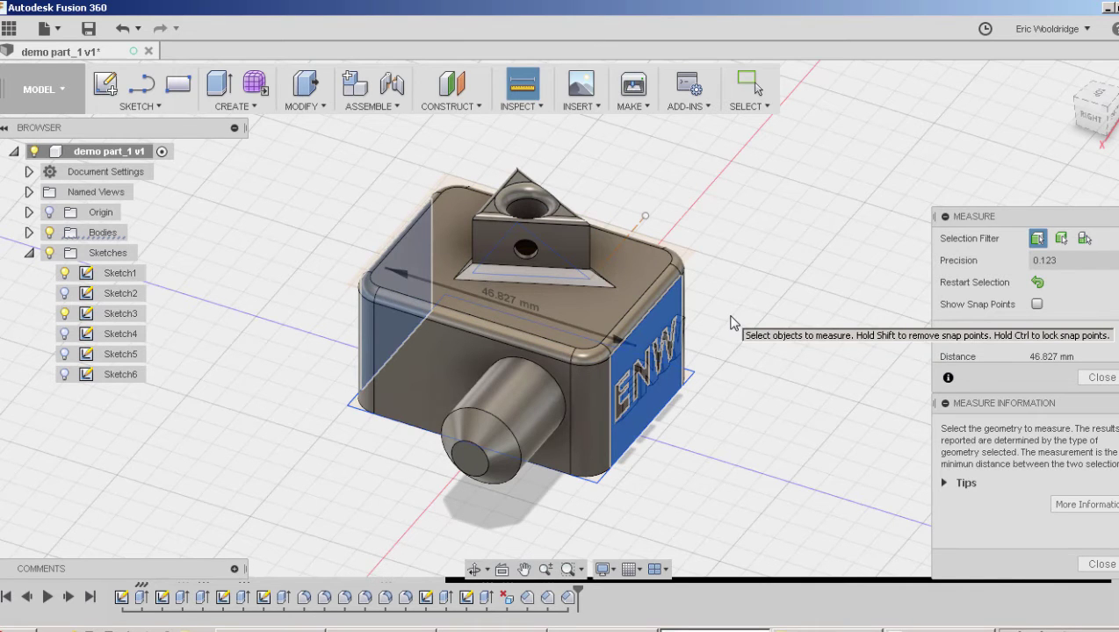
{"action": "middle_click_drag", "start_coordinate": [743, 312], "coordinate": [722, 320]}
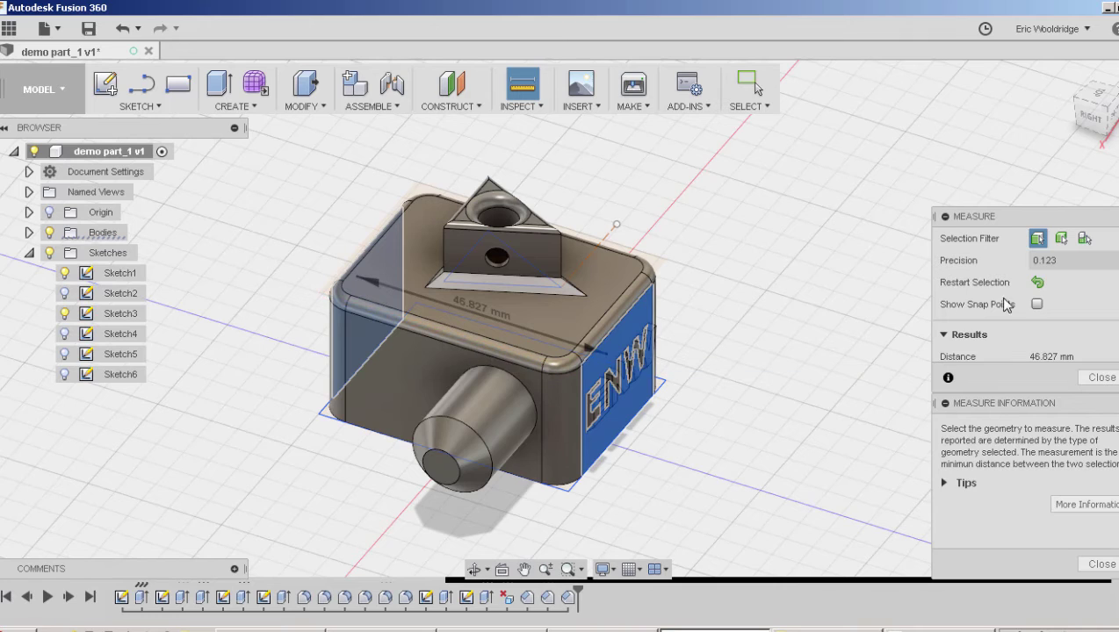
- Restart the measurement selection and toggle the snap point display on and off
{"action": "left_click", "coordinate": [1038, 282]}
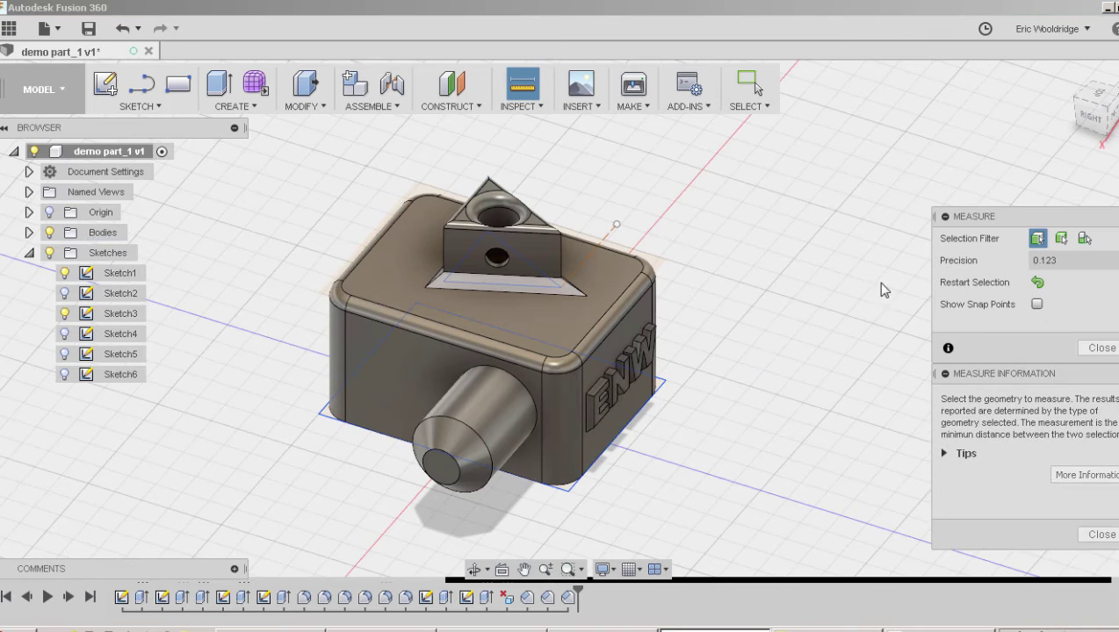
{"action": "left_click", "coordinate": [1037, 304]}
{"action": "left_click", "coordinate": [1037, 306]}
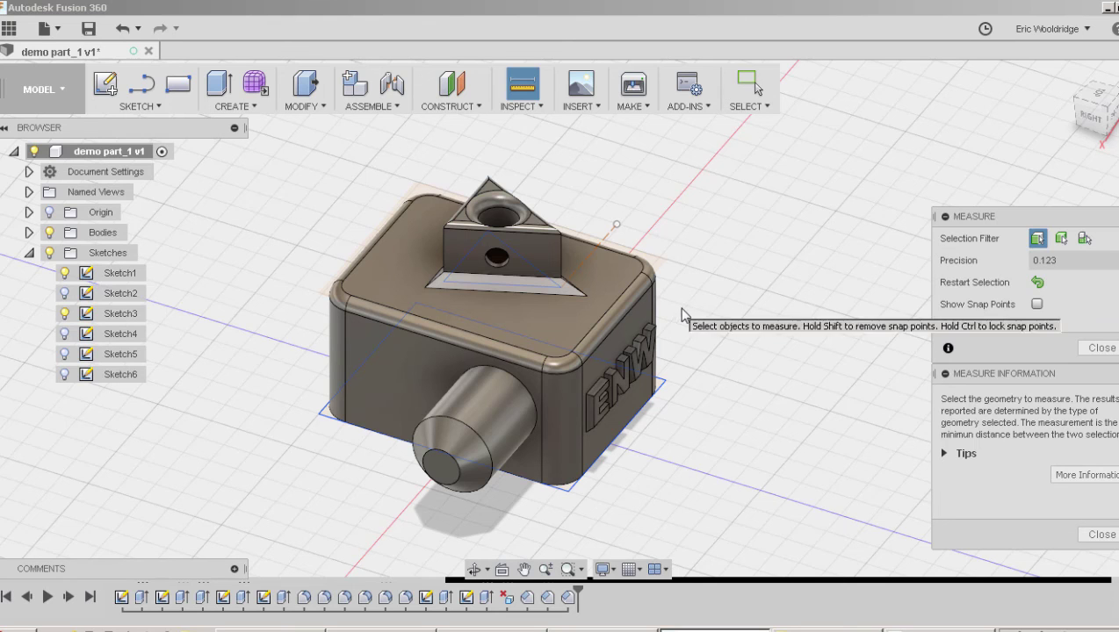
{"action": "mouse_move", "coordinate": [724, 312]}
{"action": "middle_mouse_down", "text": "shift"}
{"action": "mouse_move", "coordinate": [674, 323]}
{"action": "mouse_move", "coordinate": [695, 319]}
{"action": "middle_mouse_up", "text": "shift"}
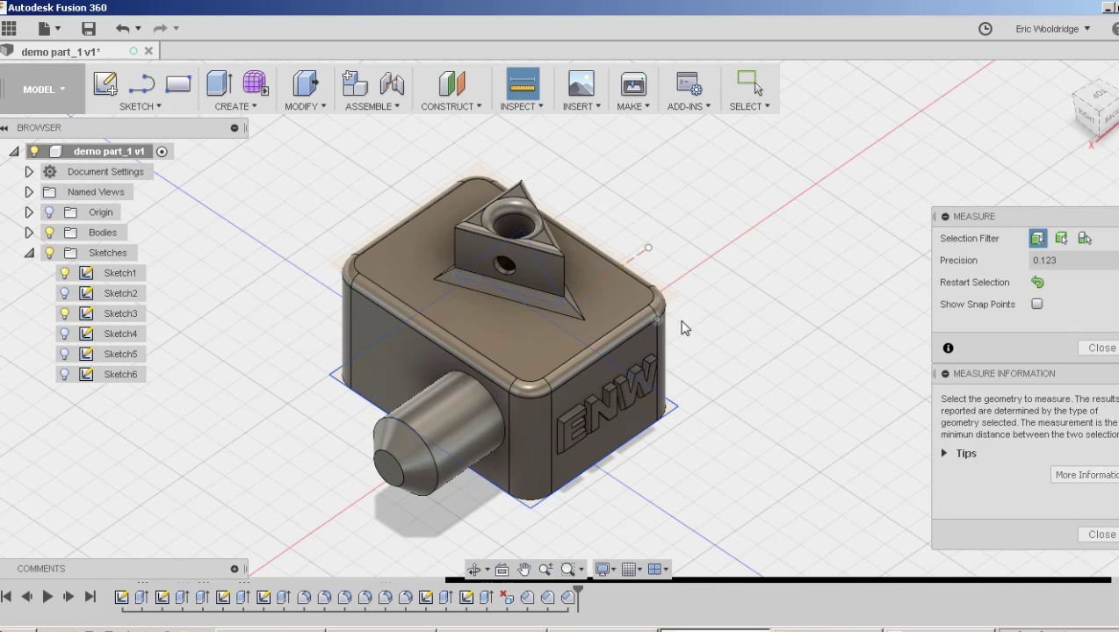